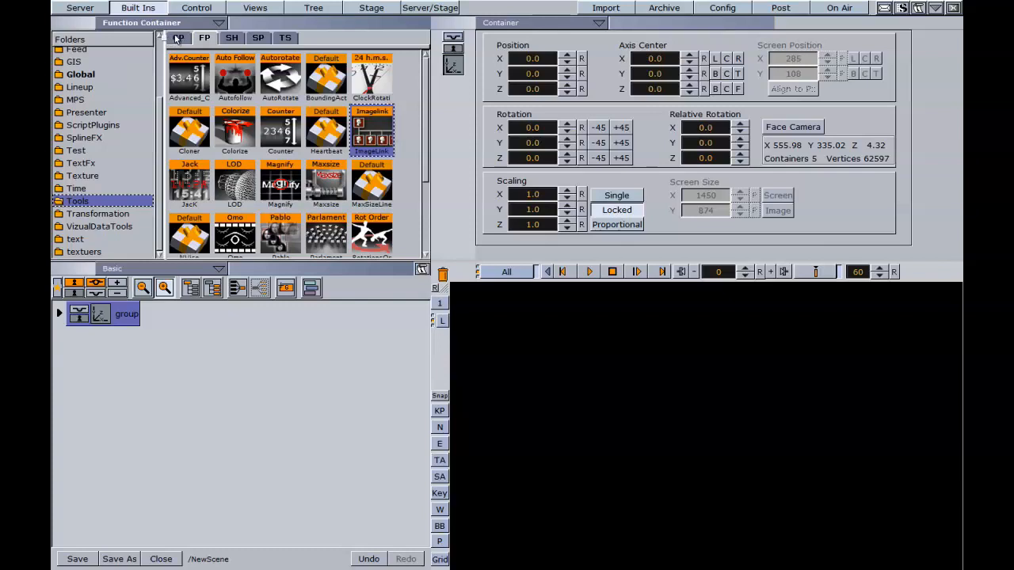
Add a circle, a cube and a Noggi to the scene, moving the circle to about (-274, 124) and the cube to about (183, -92)
left_click_drag(188, 133, 95, 380)
left_click_drag(695, 449, 507, 364)
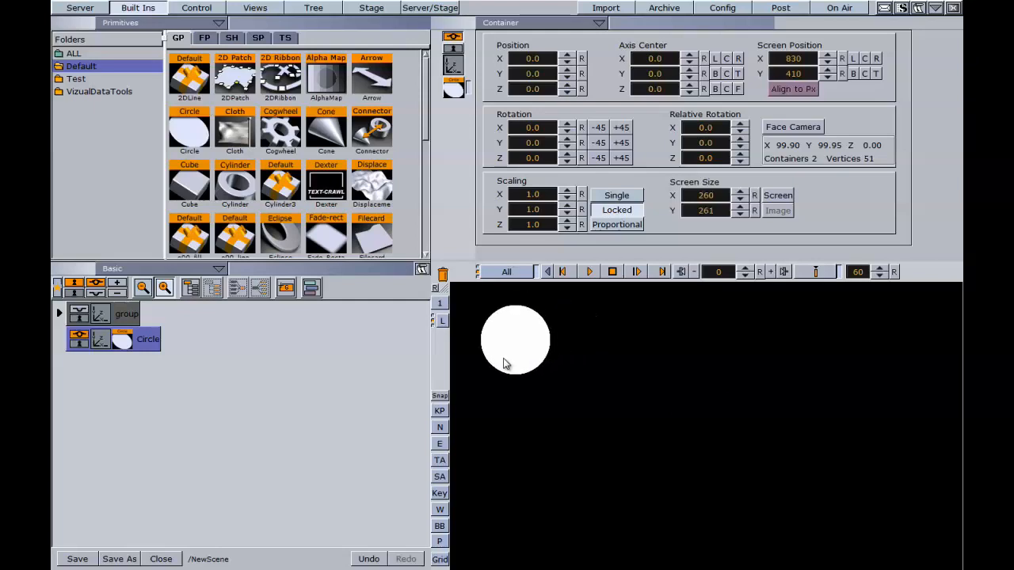
left_click_drag(204, 204, 103, 372)
left_click_drag(425, 138, 434, 212)
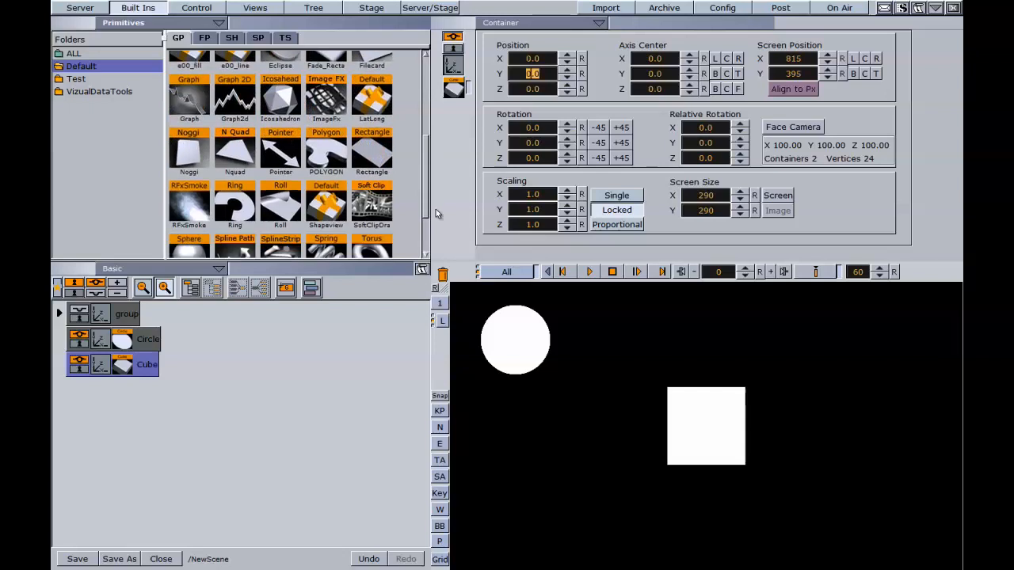
left_click_drag(183, 156, 150, 360)
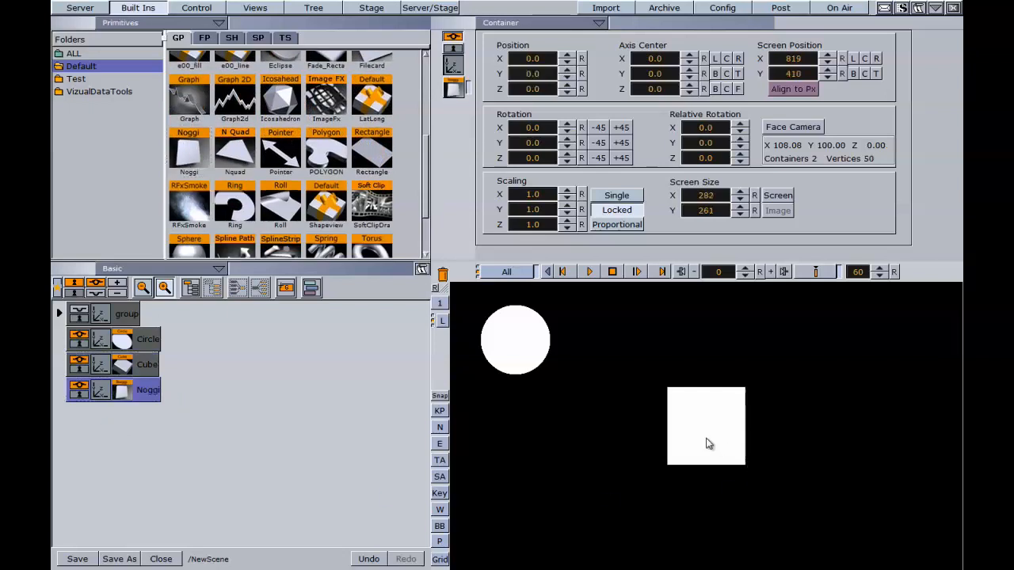
left_click_drag(708, 430, 844, 499)
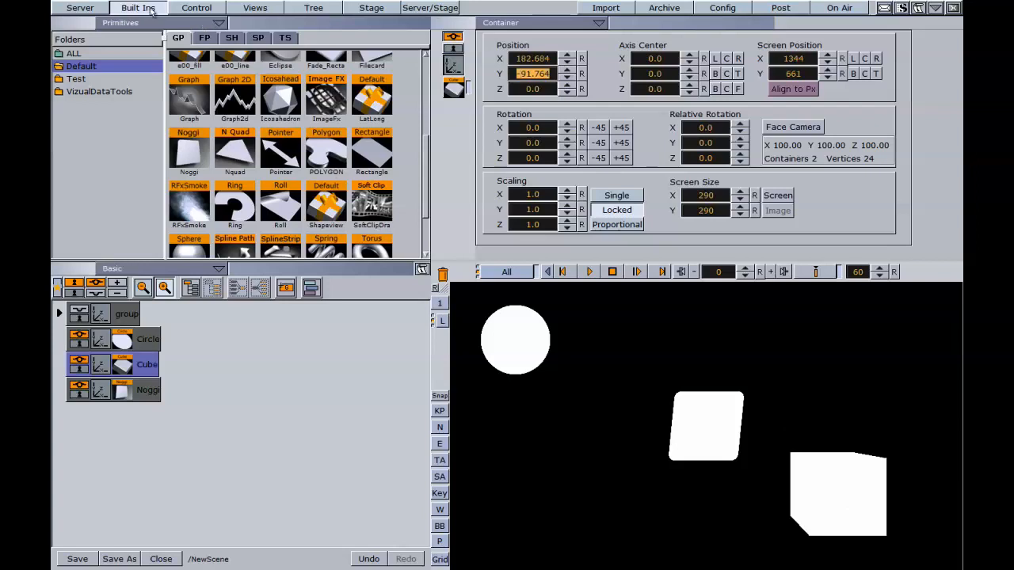
Texture the circle with the PADDY1 image, the cube with REFLECT4 and the Noggi with the United States flag
left_click(96, 7)
left_click_drag(230, 121, 148, 339)
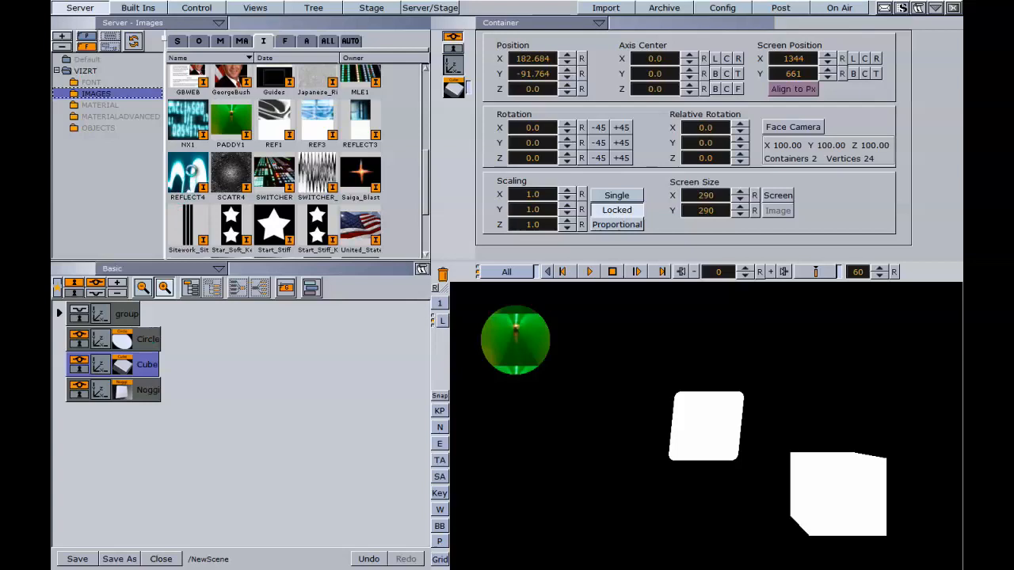
left_click_drag(190, 170, 148, 365)
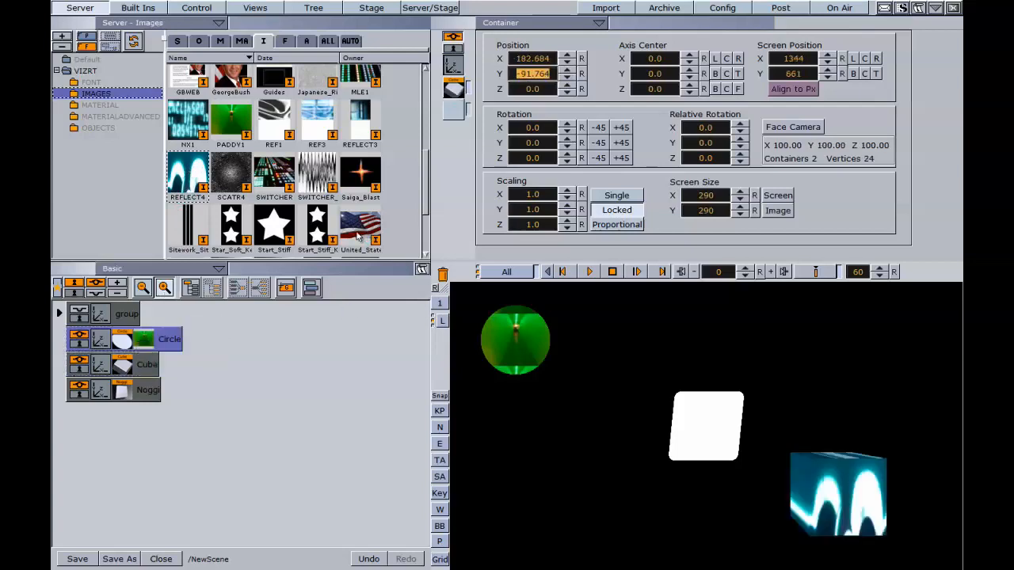
left_click_drag(360, 230, 150, 392)
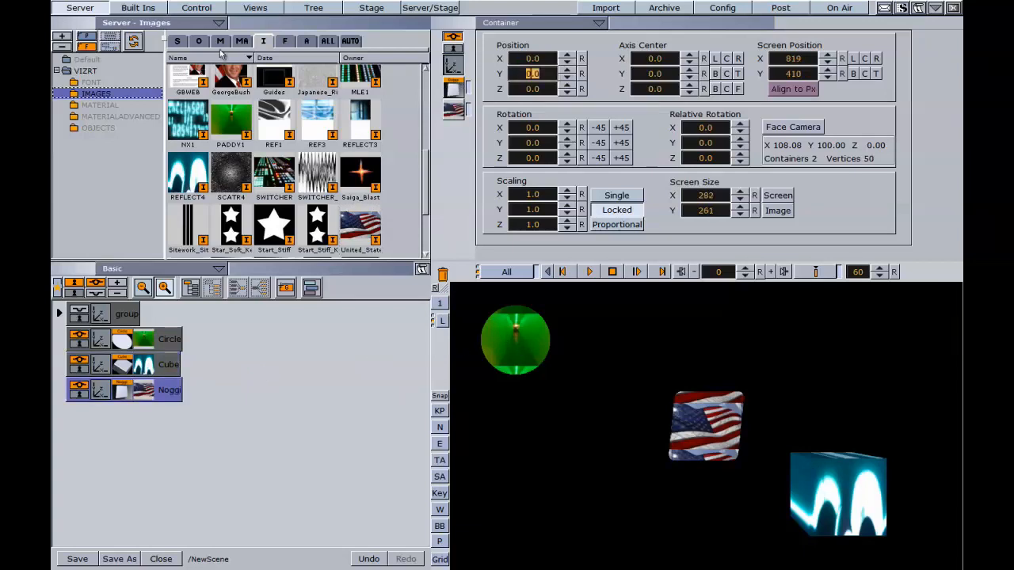
Add the ImageLink container plugin from the Tools folder to the Circle container
left_click(138, 8)
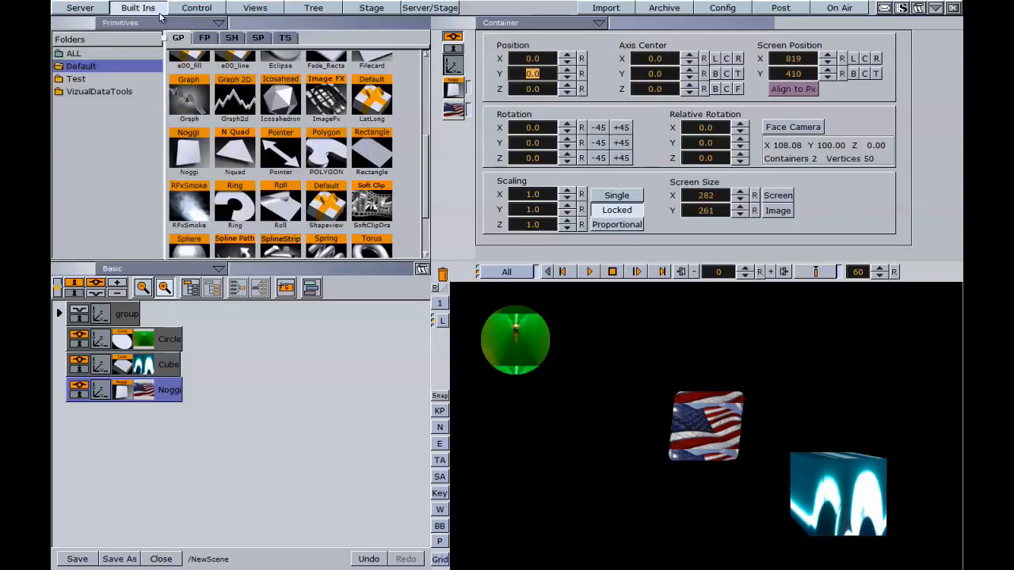
left_click(204, 38)
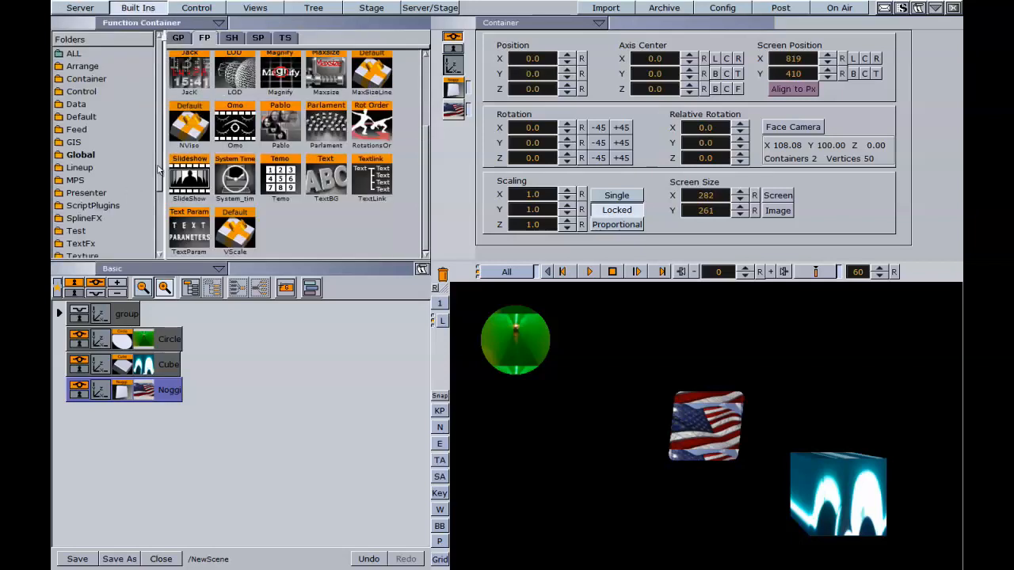
scroll(99, 218, "down", 3)
scroll(367, 127, "up", 2)
left_click(367, 123)
left_click_drag(377, 135, 172, 344)
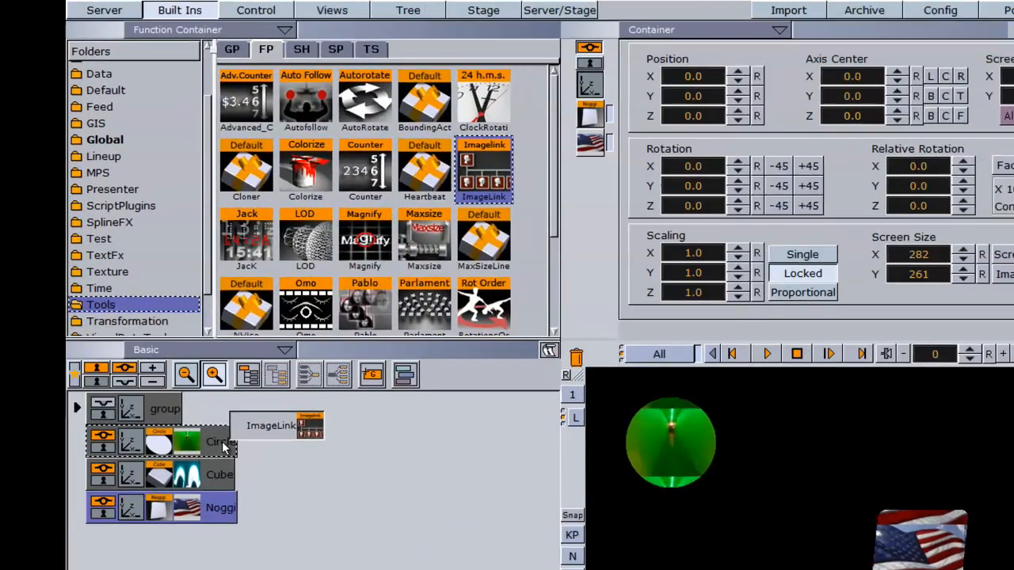
left_click_drag(224, 448, 226, 460)
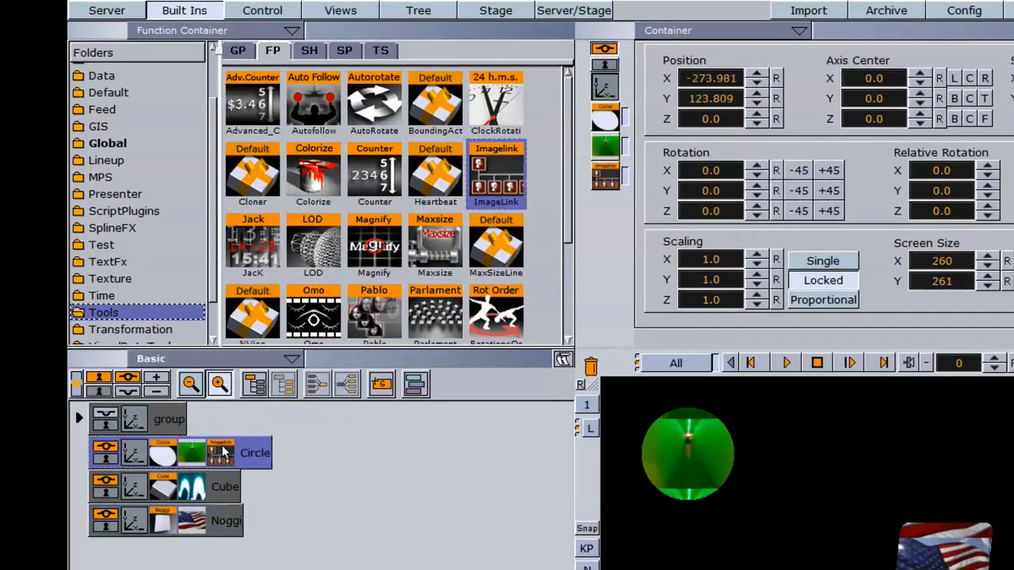
In the circle's ImageLink settings, link the Cube as Container 1 and the Noggi as Container 2
left_click(220, 458)
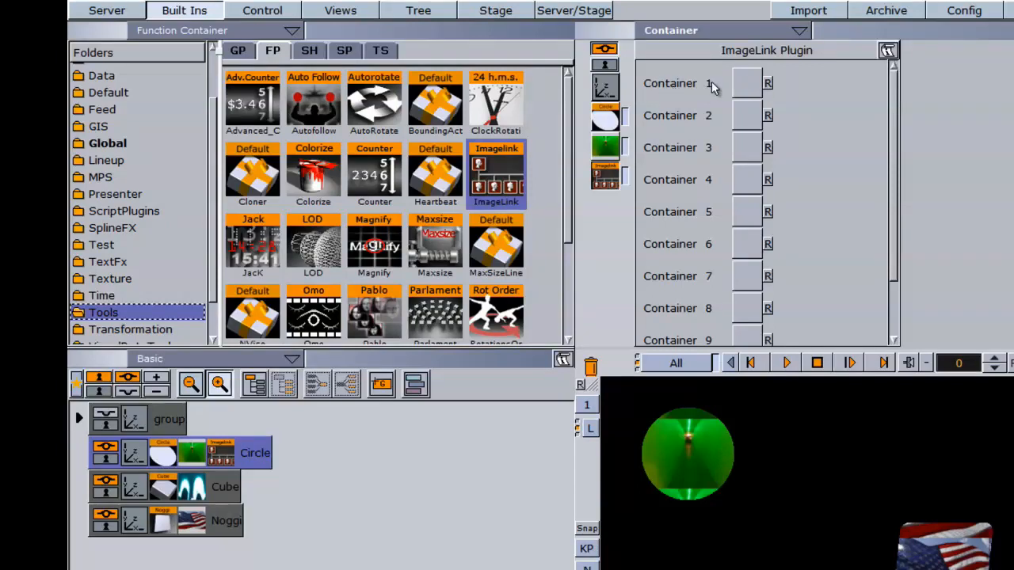
left_click_drag(894, 141, 883, 233)
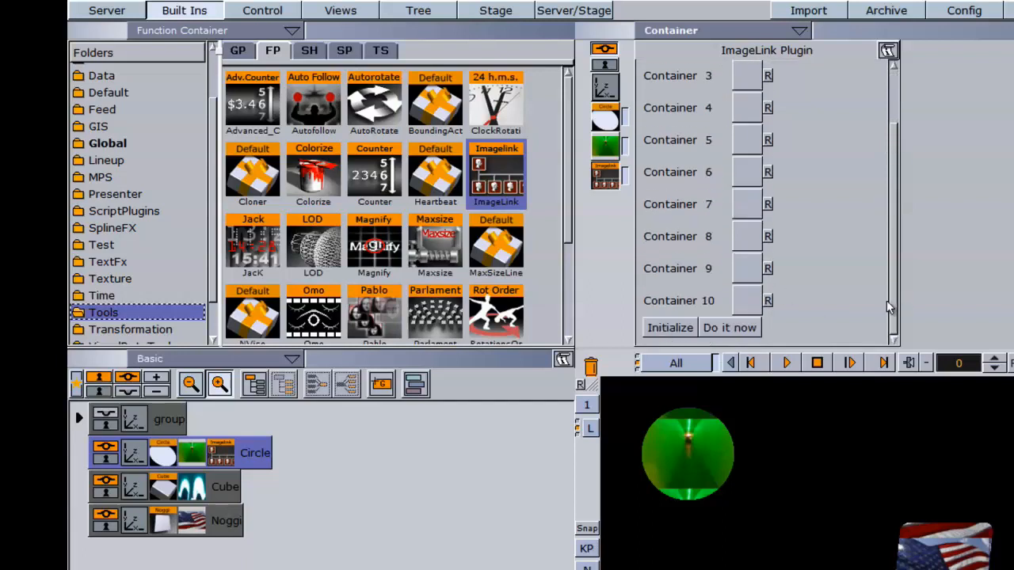
scroll(891, 309, "up", 3)
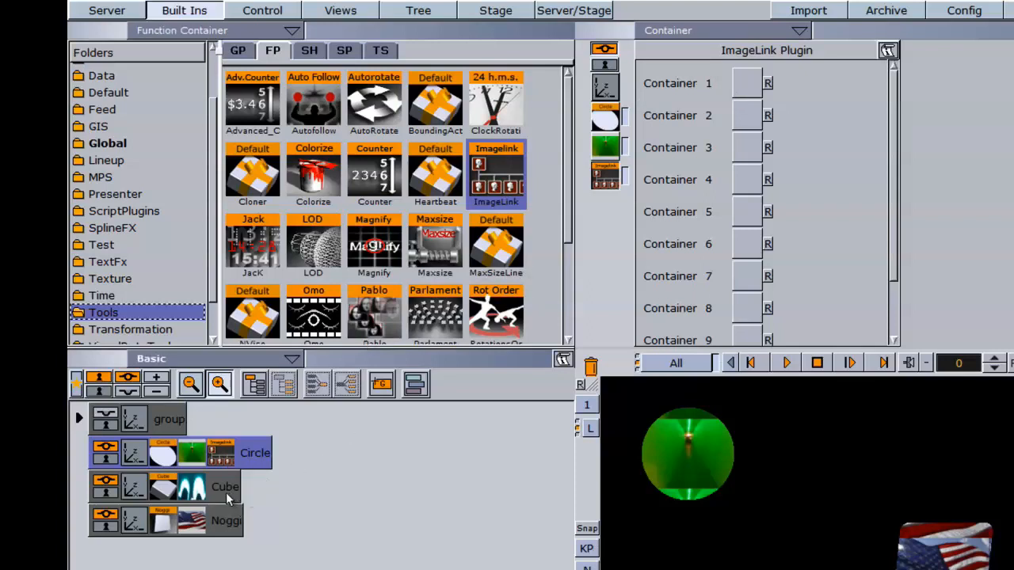
left_click_drag(227, 496, 728, 87)
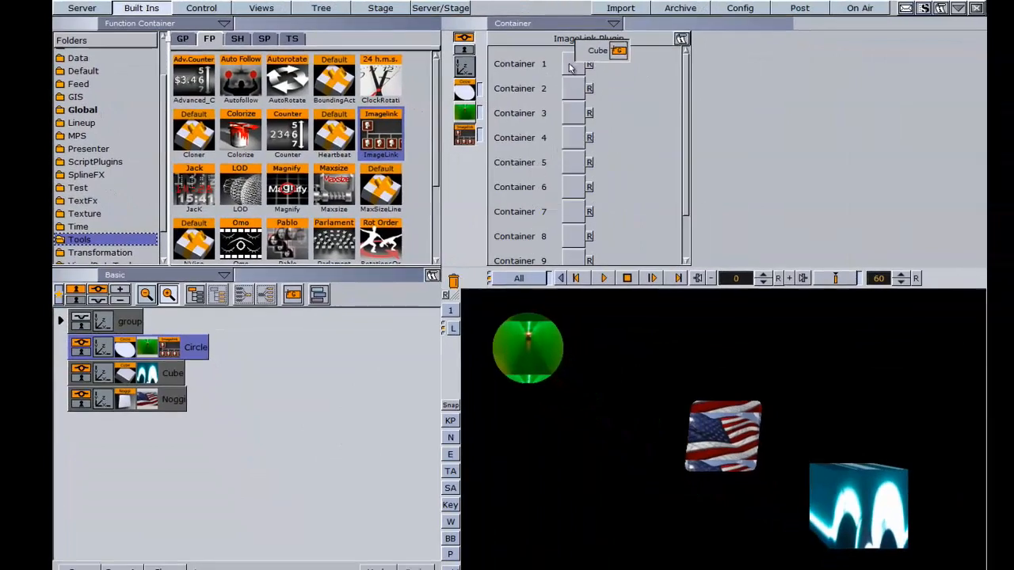
left_click_drag(570, 69, 572, 67)
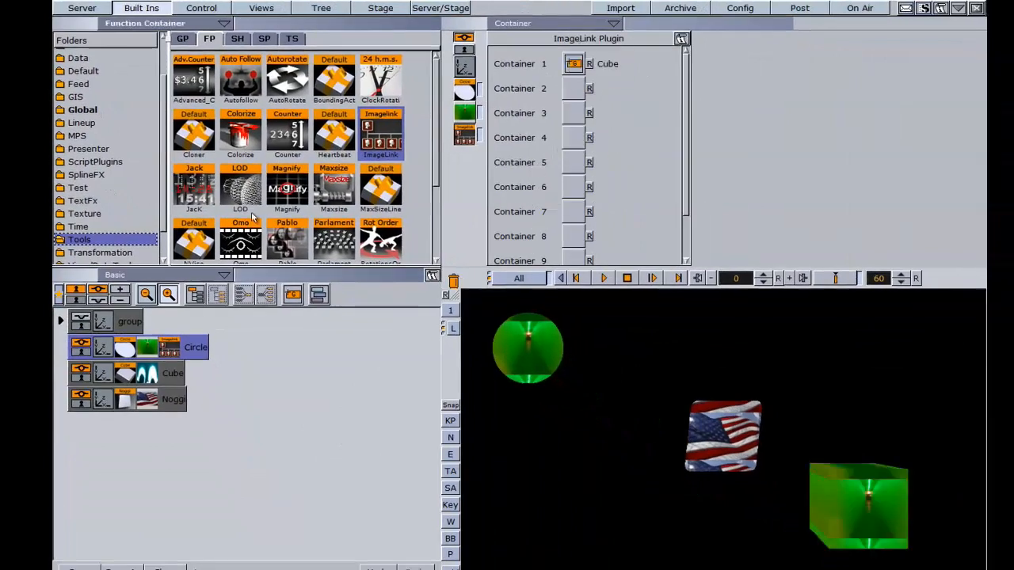
left_click_drag(175, 408, 575, 90)
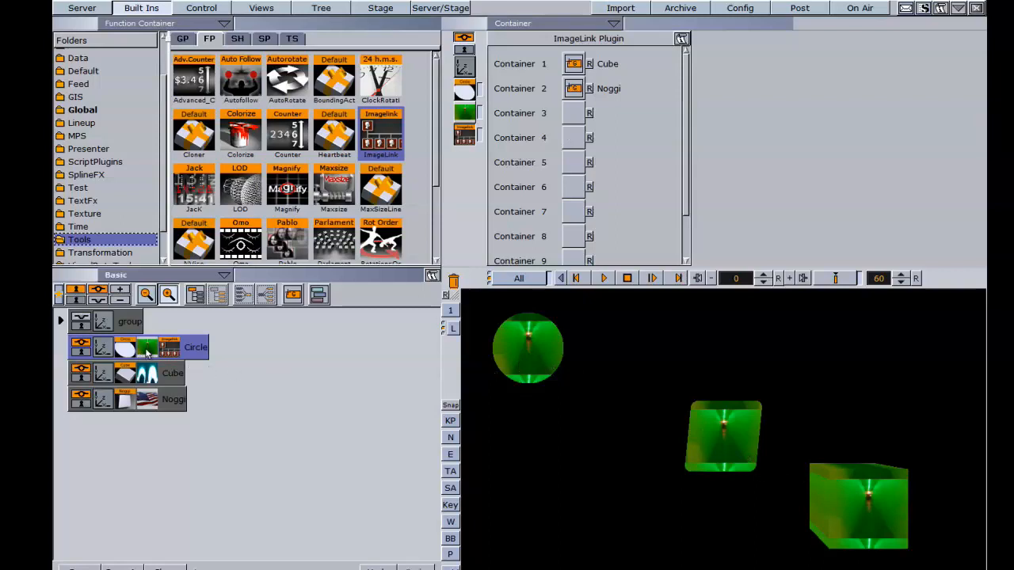
Replace the circle's image with REFLECT4 to test the link, and delete the Circle, Cube and Noggi containers
left_click(96, 8)
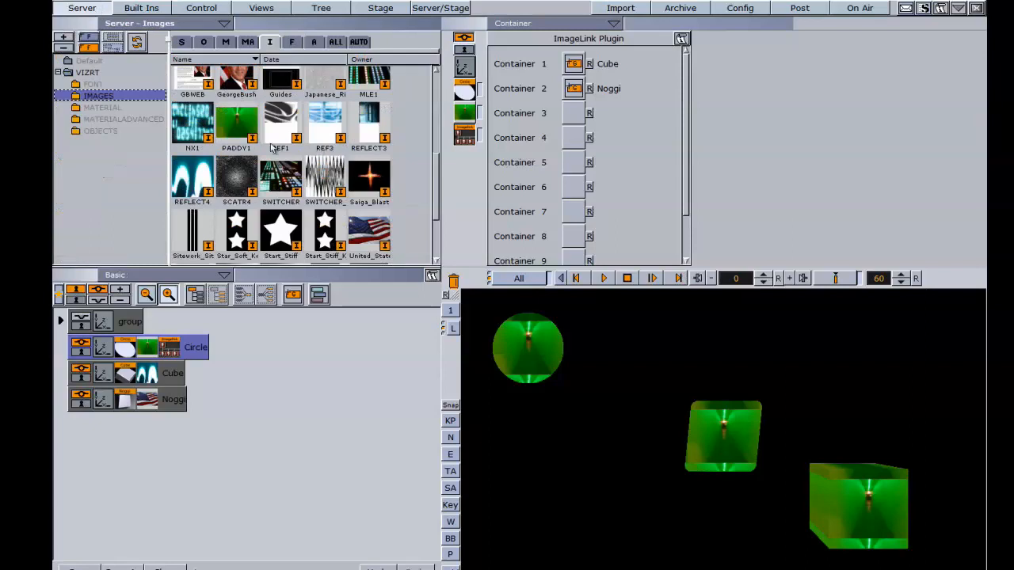
left_click_drag(198, 179, 149, 349)
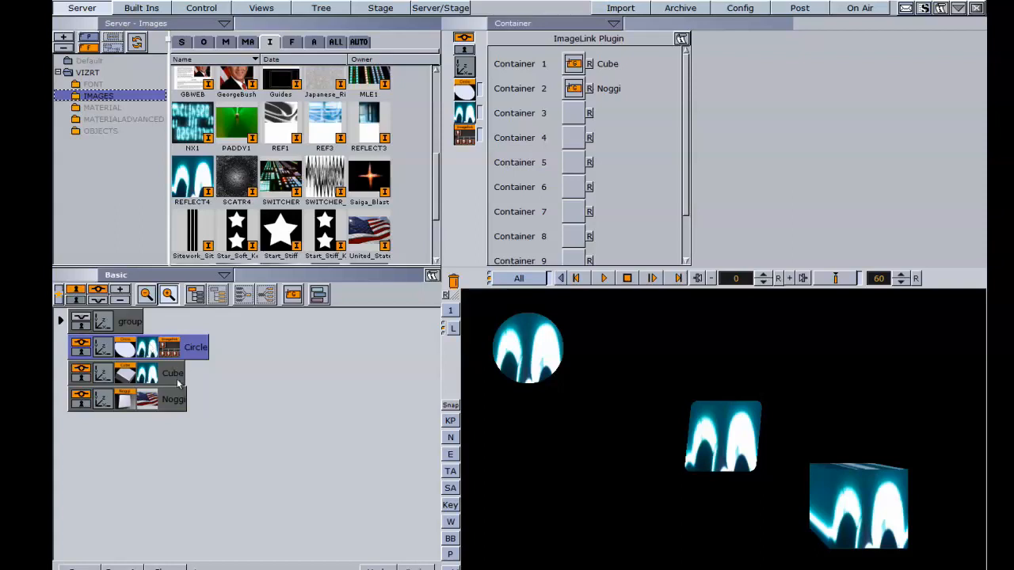
left_click(174, 402, "shift")
left_click_drag(174, 402, 453, 281)
Add an Arial-Bold text, duplicate it to make three text containers, and space the three lines vertically in the scene
left_click(293, 44)
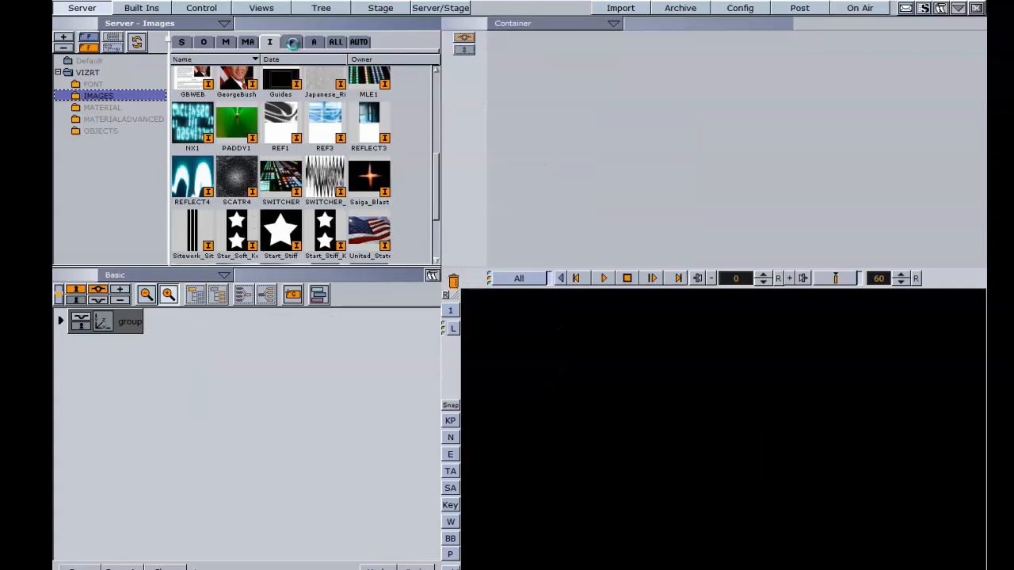
left_click(94, 84)
left_click_drag(214, 79, 97, 385)
left_click_drag(748, 437, 515, 340)
left_click_drag(162, 352, 163, 402)
left_click_drag(515, 433, 519, 493)
left_click_drag(522, 337, 485, 418)
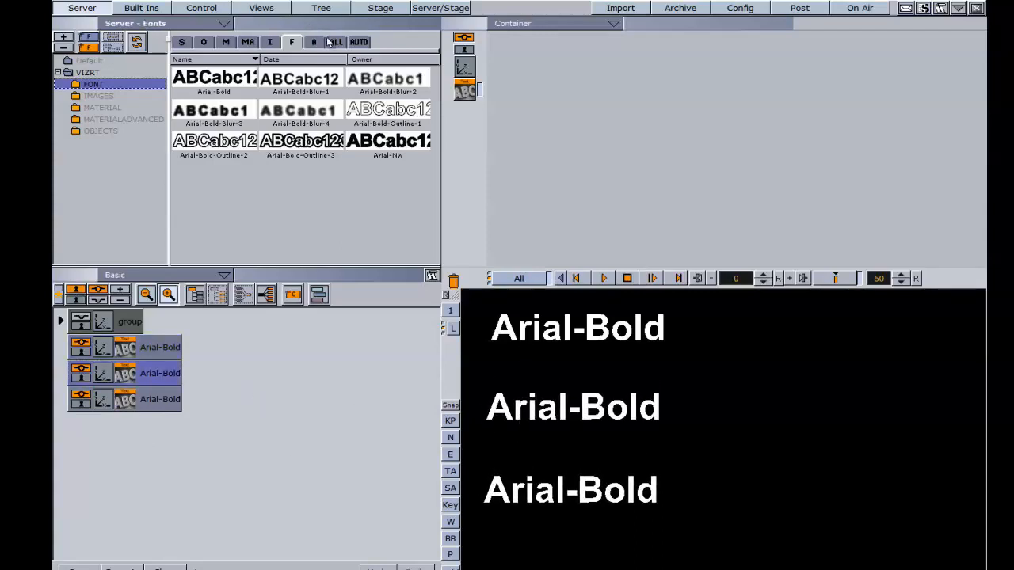
Texture the first Arial-Bold container with the Clouds_Sun image, the second with CAMERA4 and the third with SWITCHER
left_click(269, 41)
left_click(98, 96)
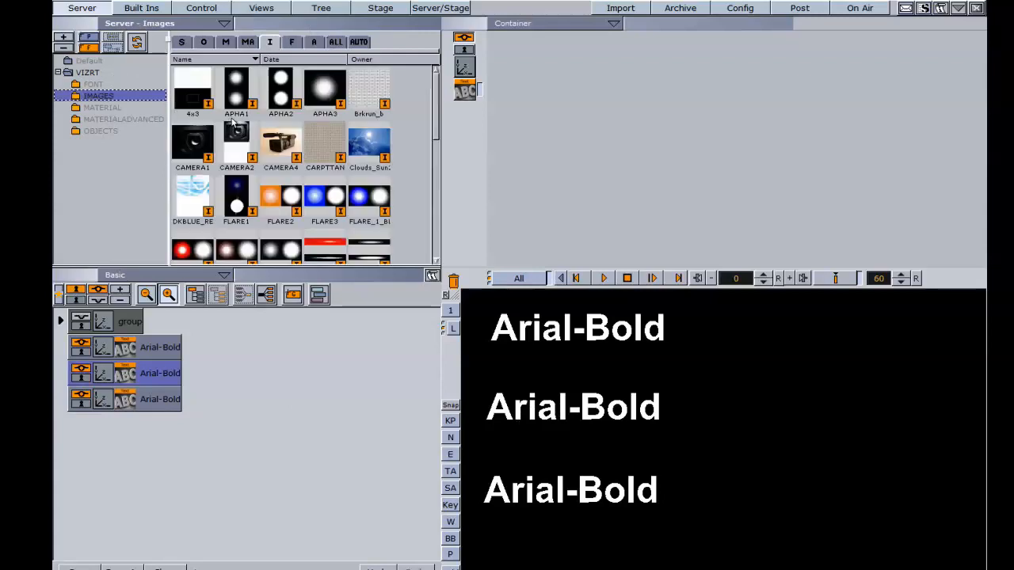
left_click_drag(371, 145, 164, 347)
left_click_drag(287, 149, 166, 348)
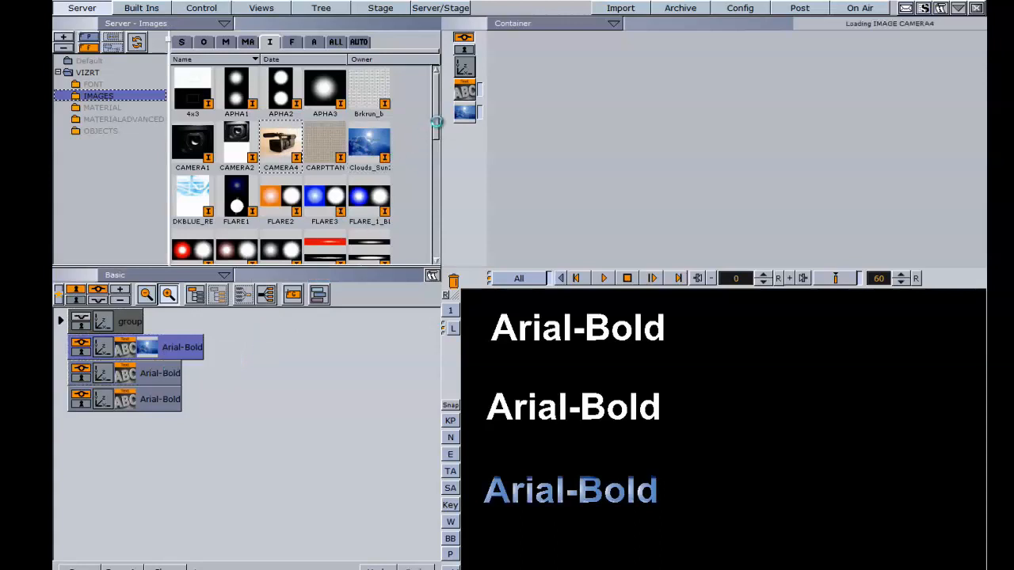
left_click_drag(435, 124, 434, 196)
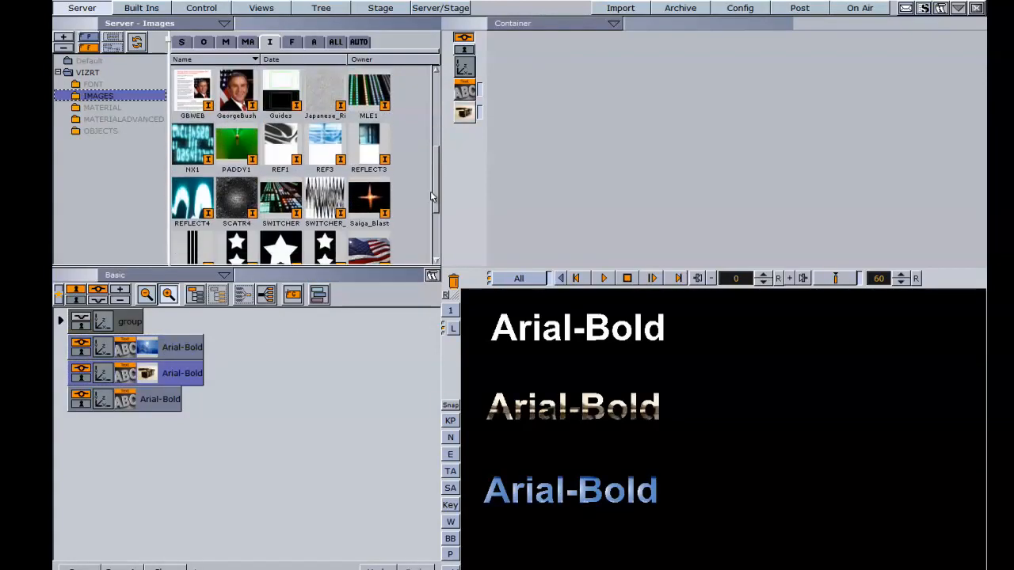
left_click_drag(287, 204, 189, 402)
Add ImageLink to the first Arial-Bold container and link the other two text containers as Container 1 and Container 2
left_click(155, 8)
left_click_drag(387, 137, 184, 349)
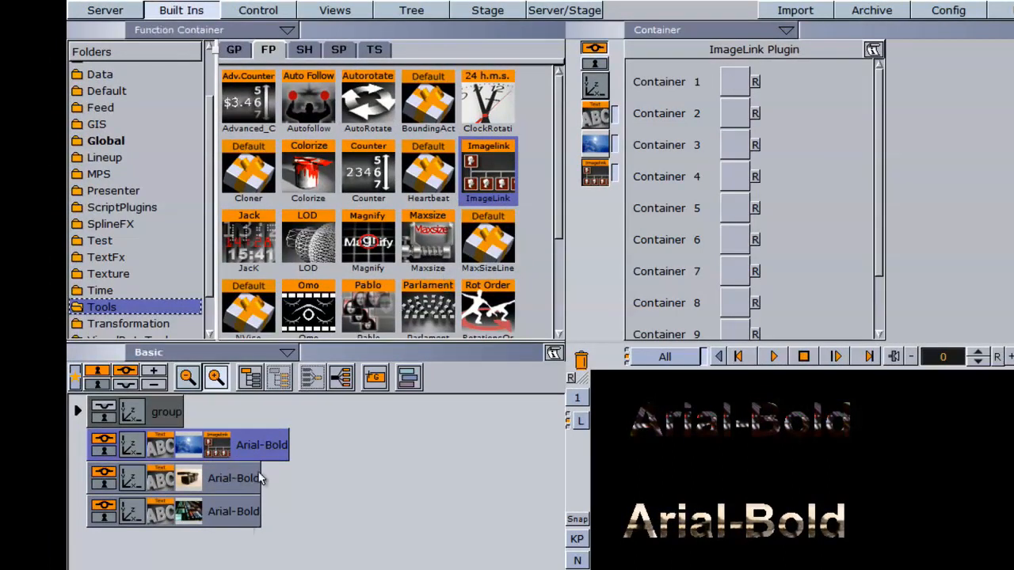
left_click_drag(260, 485, 737, 83)
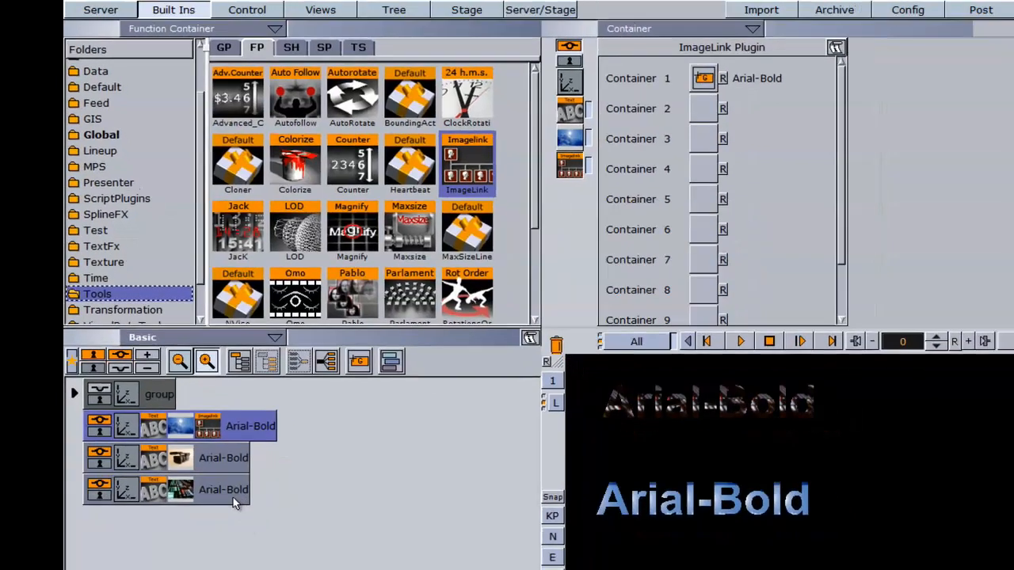
left_click_drag(233, 498, 703, 112)
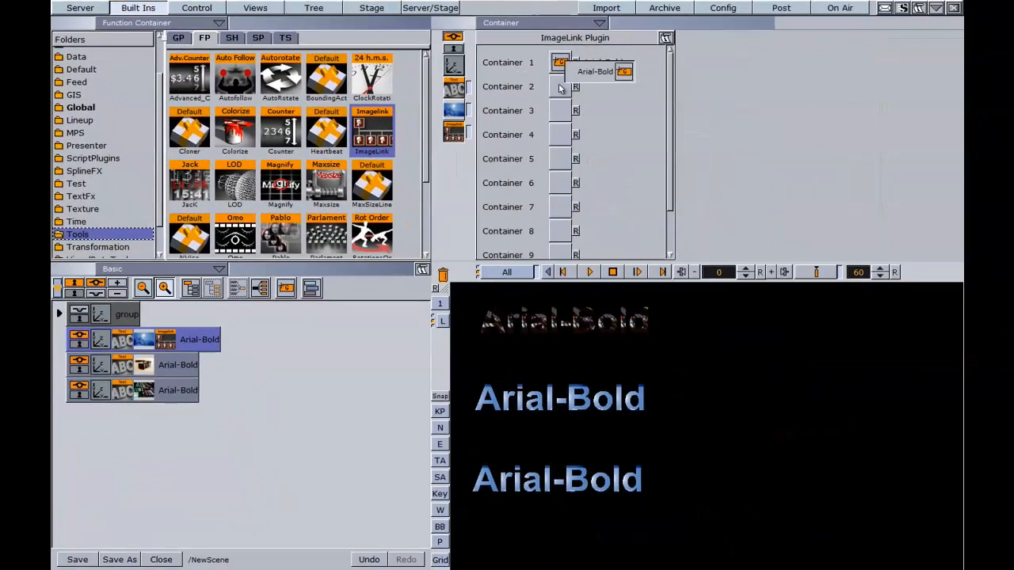
left_click_drag(560, 89, 559, 88)
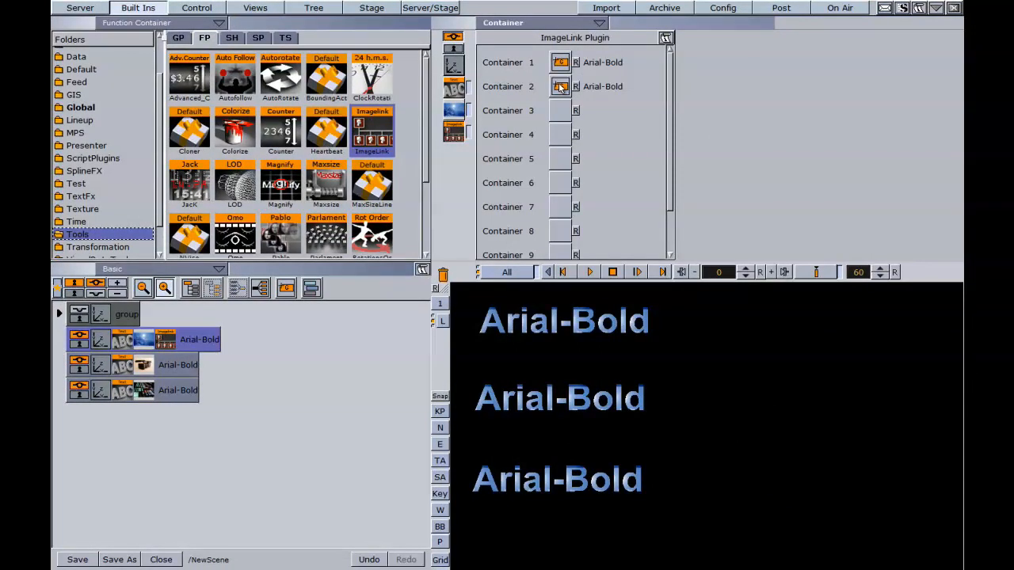
Replace the first Arial-Bold container's image with the United States flag
left_click(80, 7)
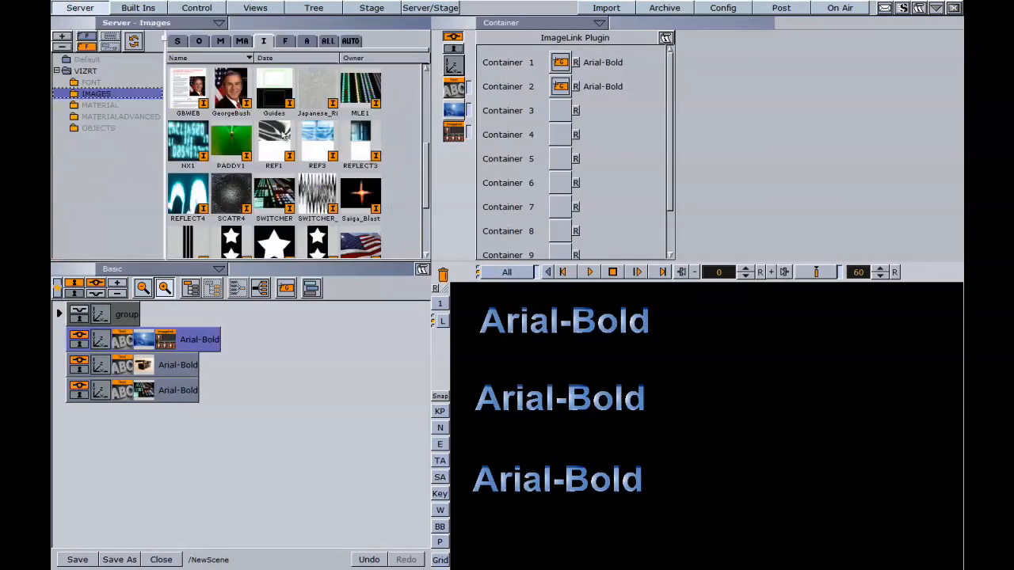
scroll(430, 162, "down", 2)
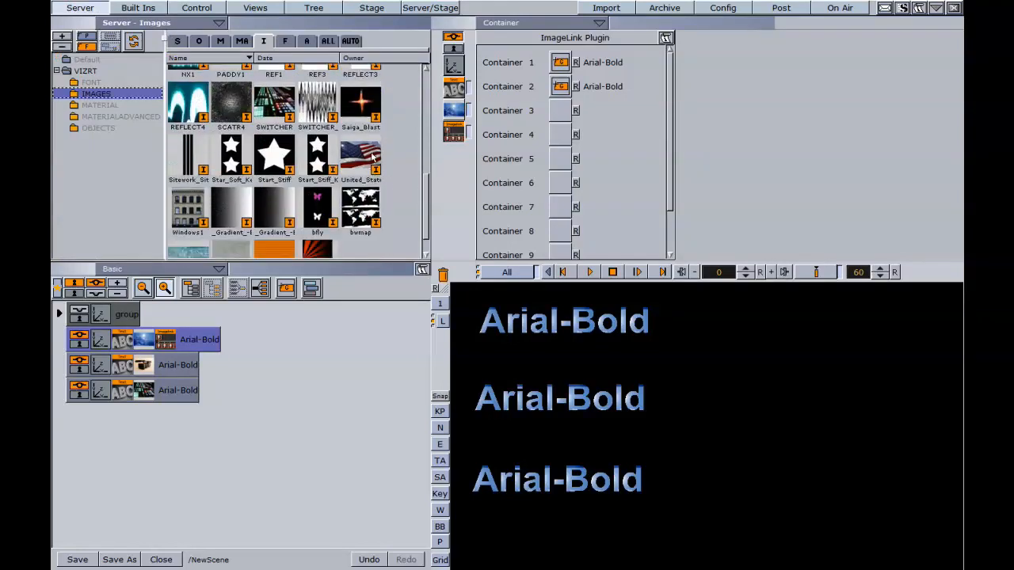
left_click_drag(362, 161, 146, 341)
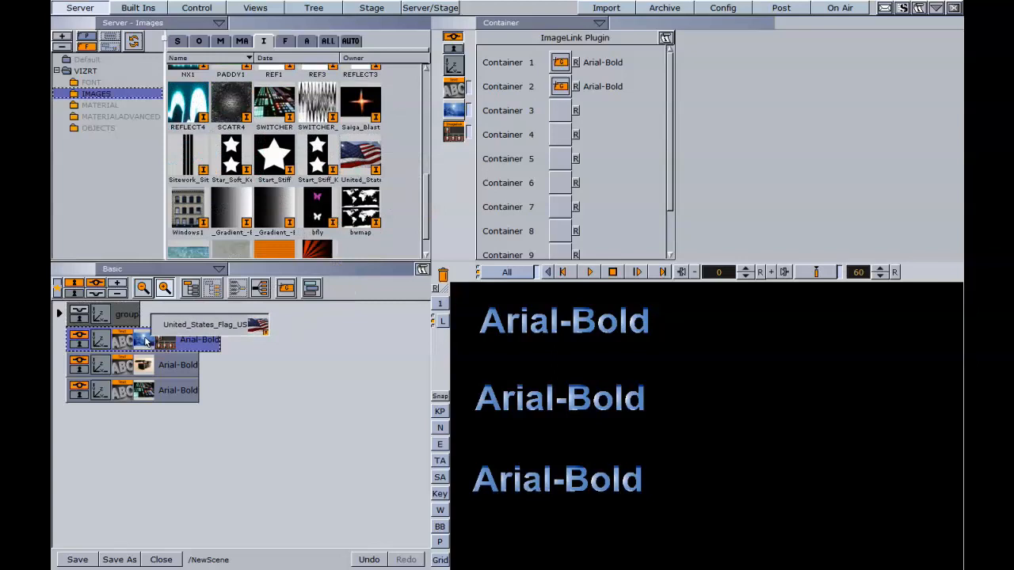
left_click_drag(147, 341, 145, 339)
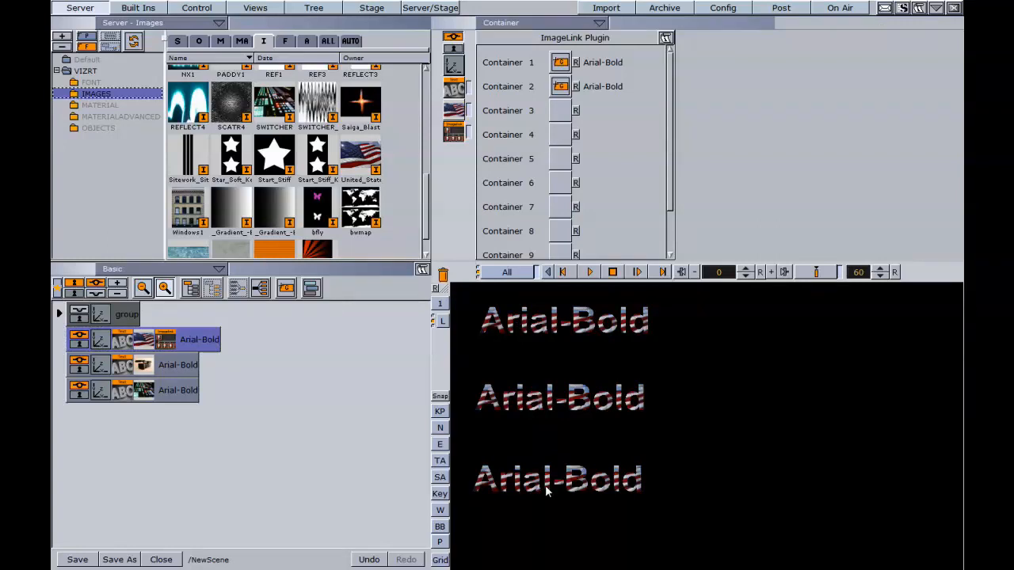
Delete the three Arial-Bold containers, and show and expand the group holding the headline and subline texts
left_click_drag(186, 396, 442, 274)
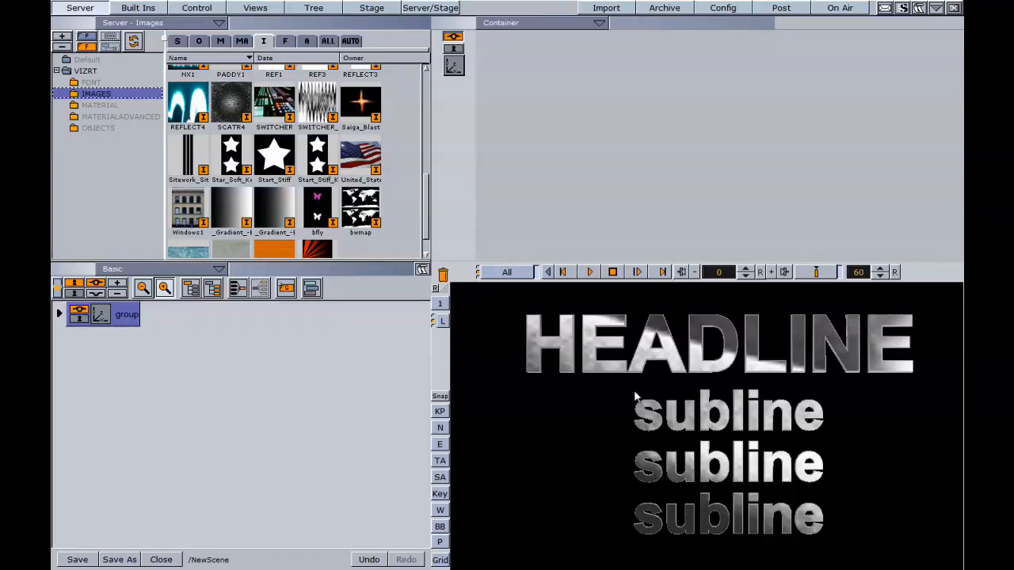
left_click(57, 314)
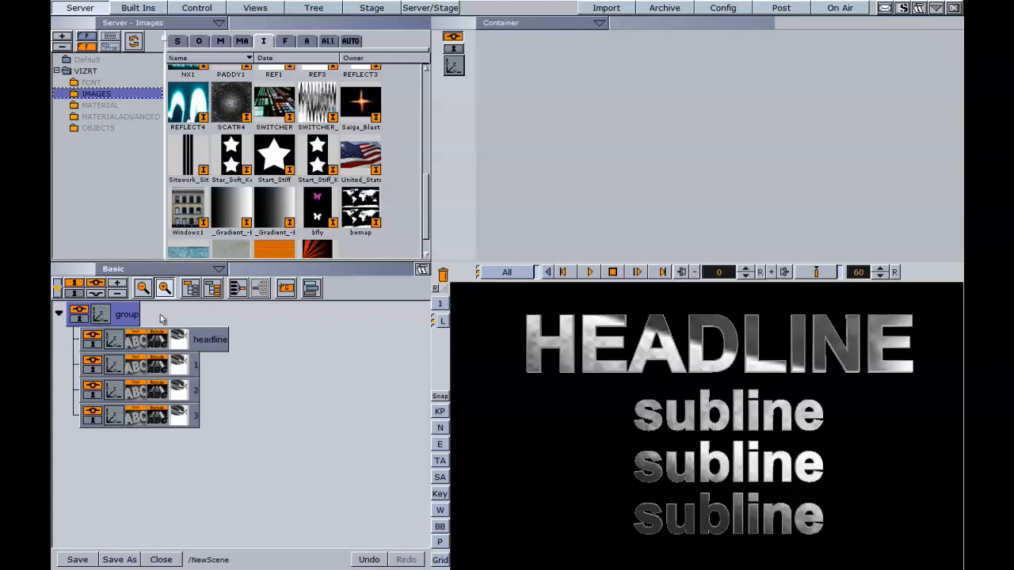
left_click_drag(187, 104, 182, 339)
Add ImageLink to the headline container and link sublines 1, 2 and 3 as Containers 1, 2 and 3
left_click(136, 8)
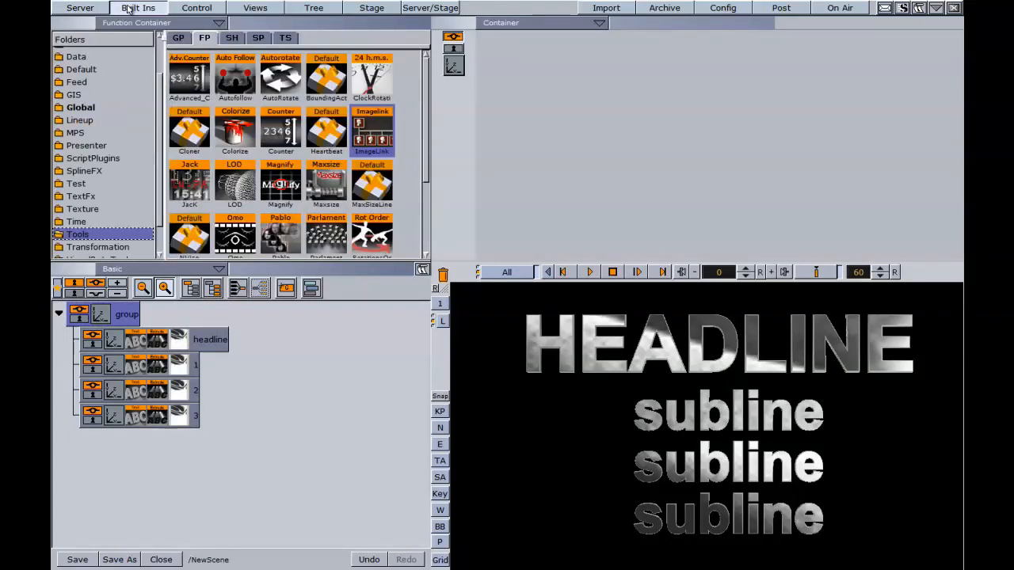
left_click_drag(371, 127, 561, 64)
left_click_drag(201, 391, 561, 87)
left_click_drag(619, 90, 559, 110)
Replace the headline container's image with REFLECT4
left_click(80, 7)
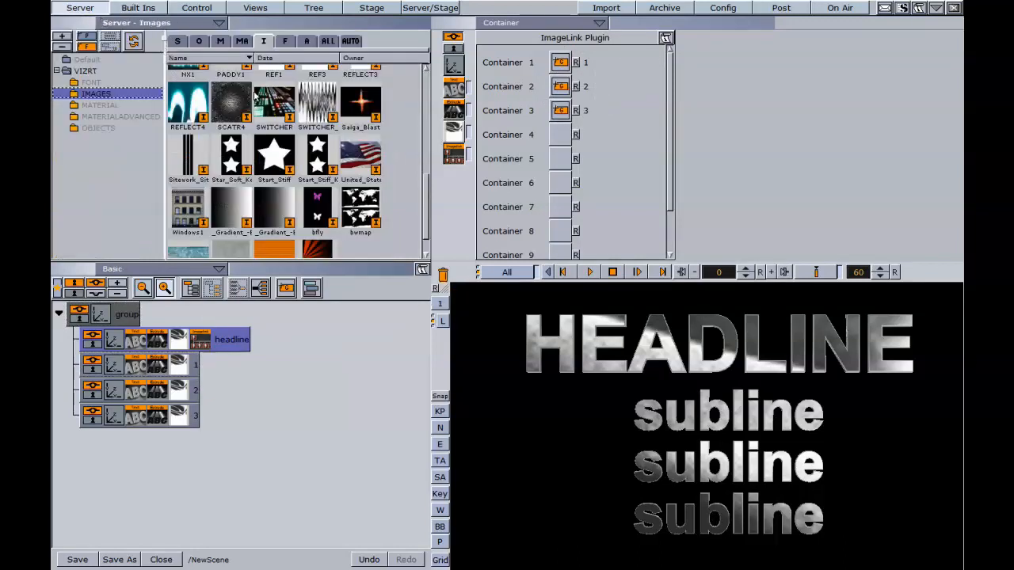
left_click_drag(190, 103, 179, 336)
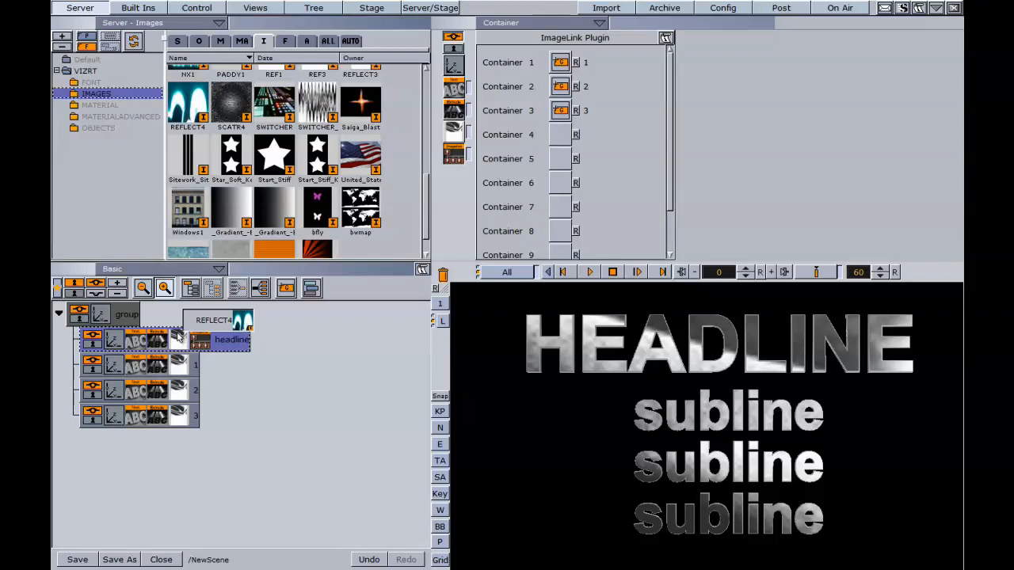
left_click_drag(179, 336, 179, 338)
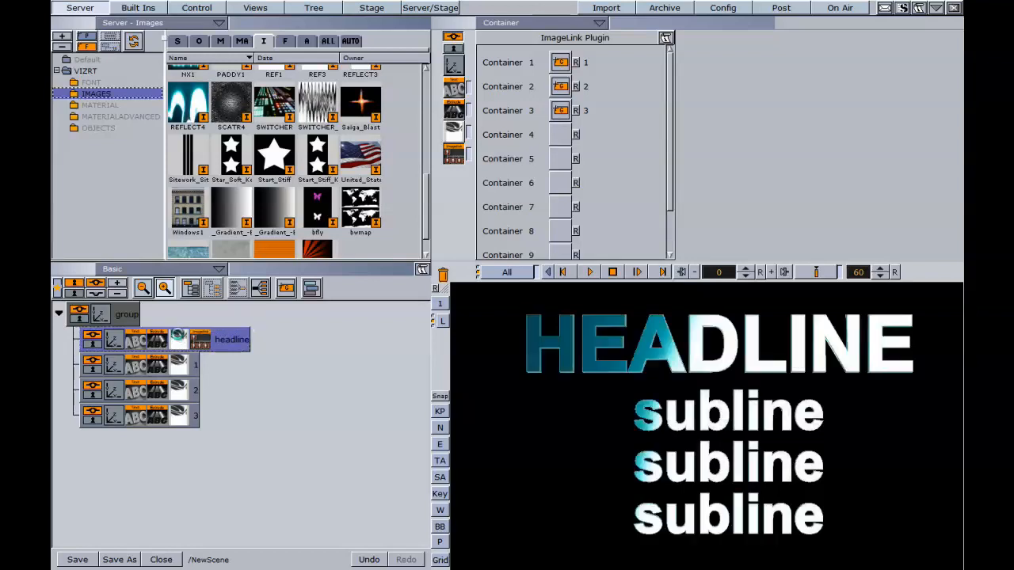